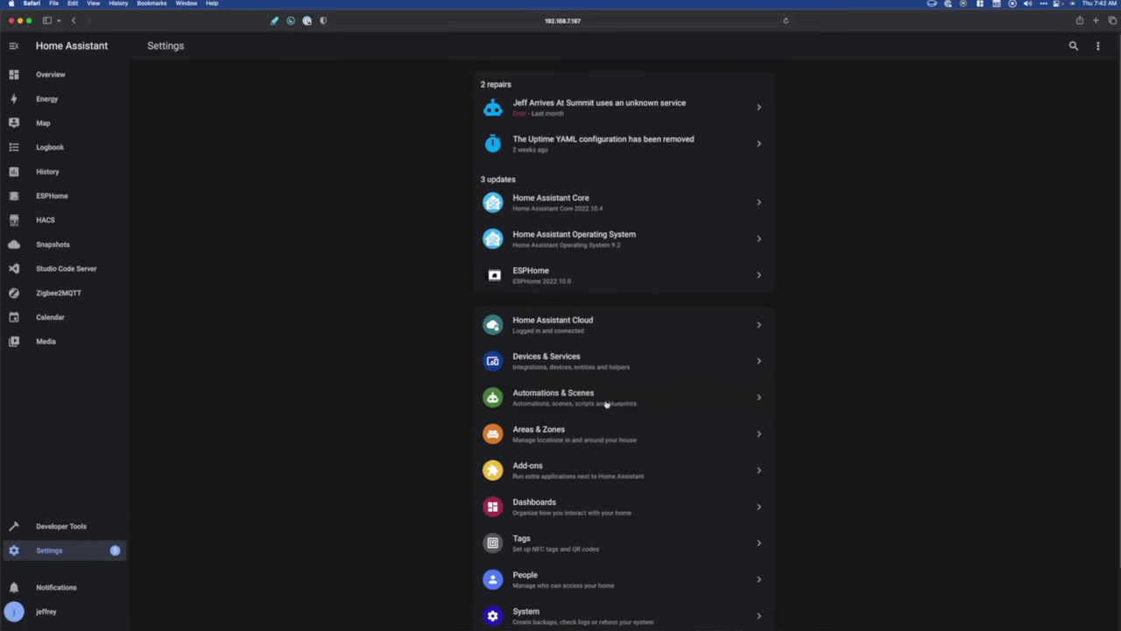
# Start a new Timer helper from the Helpers list in Devices & Services
pyautogui.click(544, 369)
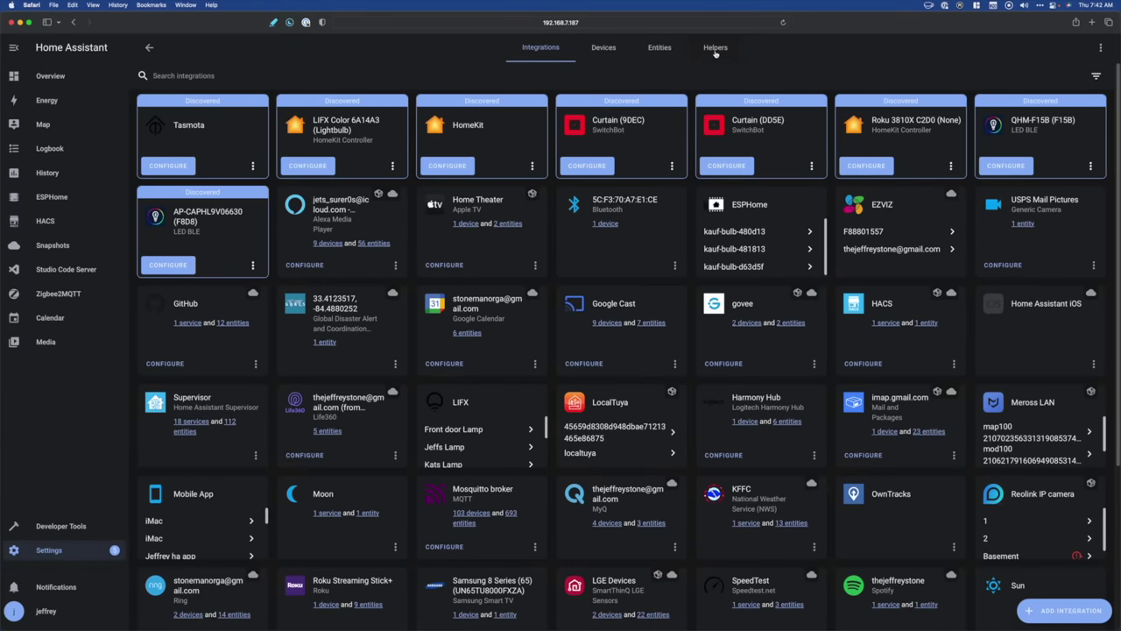
pyautogui.click(715, 50)
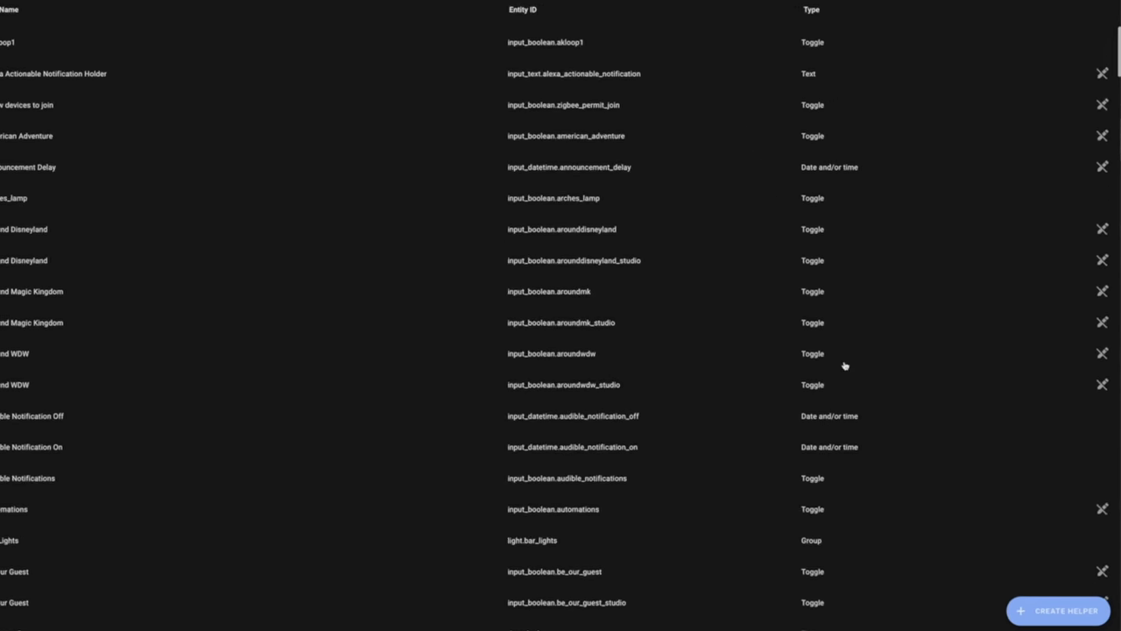
pyautogui.click(1030, 608)
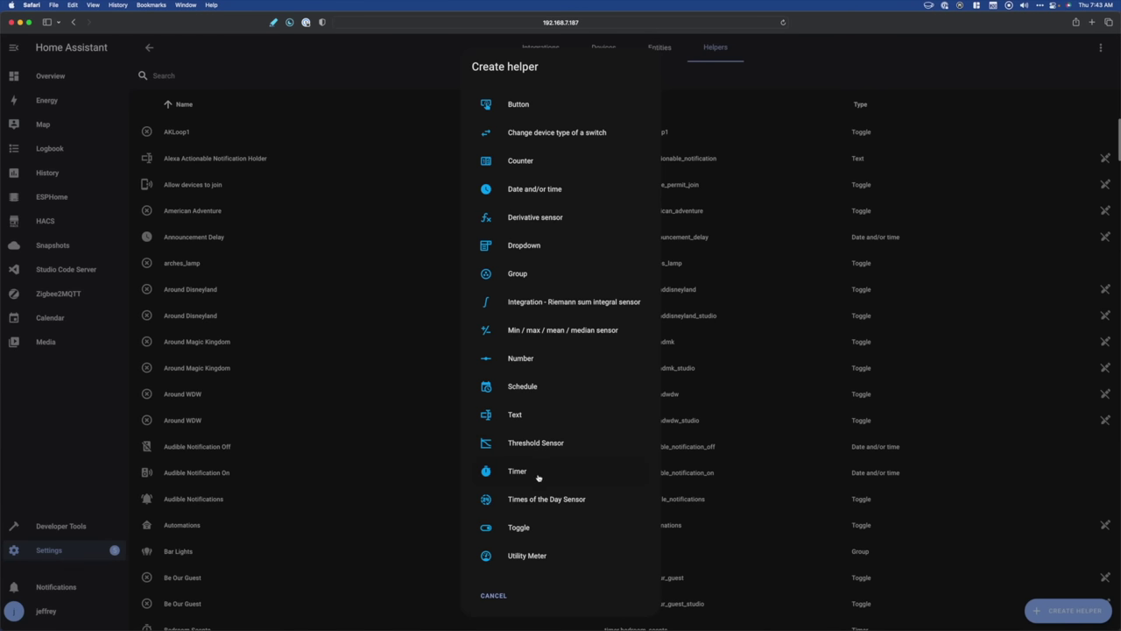
pyautogui.click(530, 478)
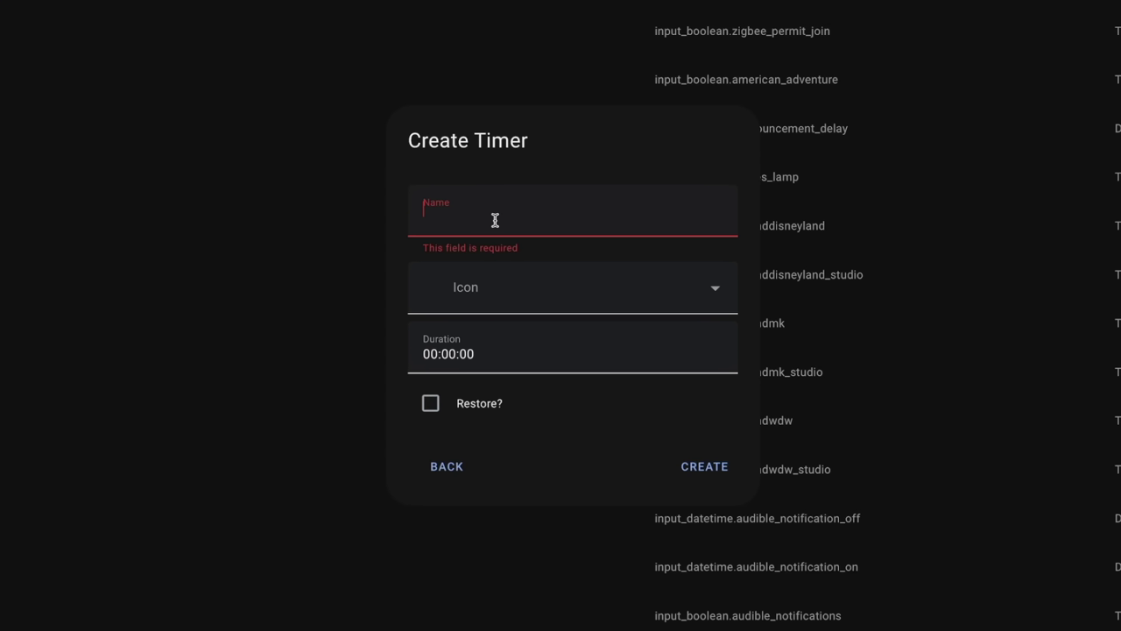
# Create the timer 'Studio Wax Warmer' with icon mdi:air-filter, 00:20:00 duration, and Restore enabled
pyautogui.write('Studio Wax Warmer')
pyautogui.press('Tab')
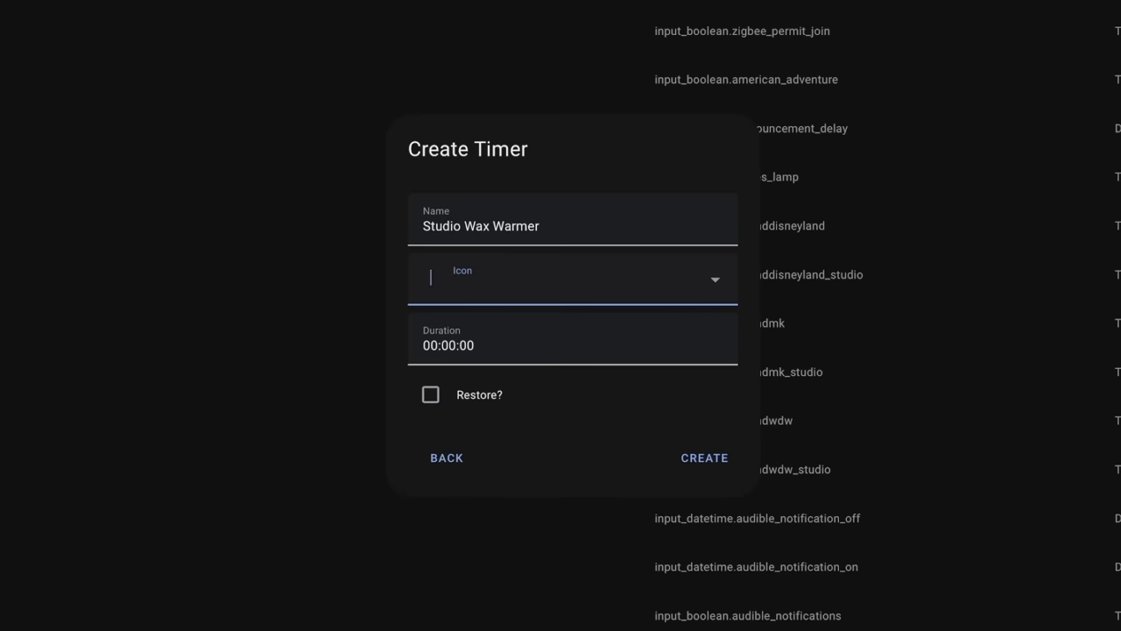
pyautogui.write('air')
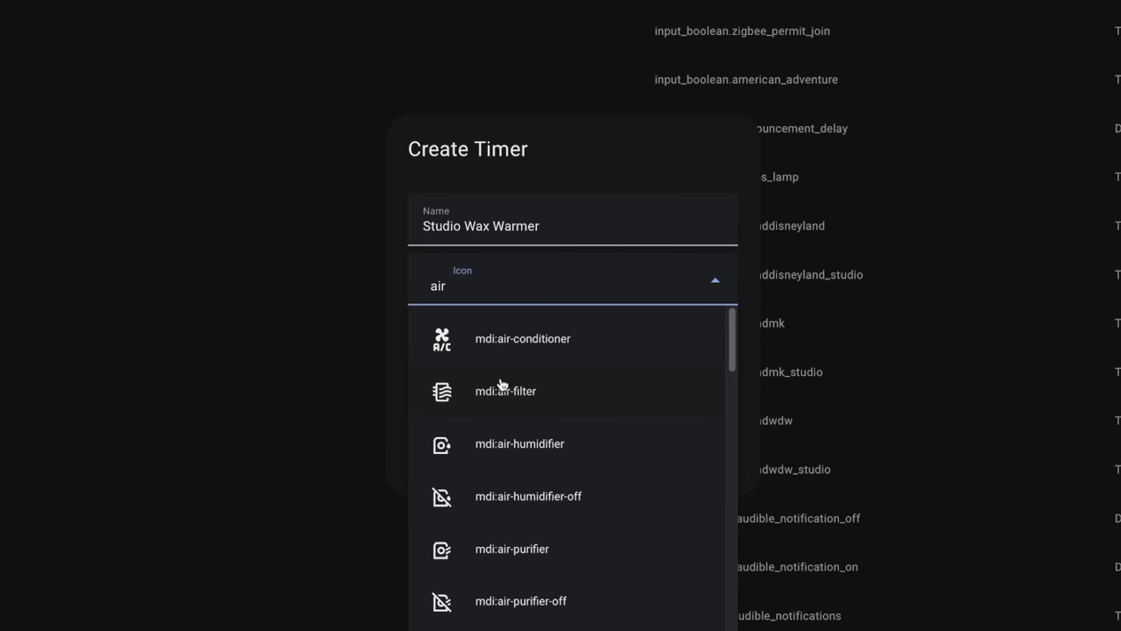
pyautogui.click(502, 385)
pyautogui.click(443, 345)
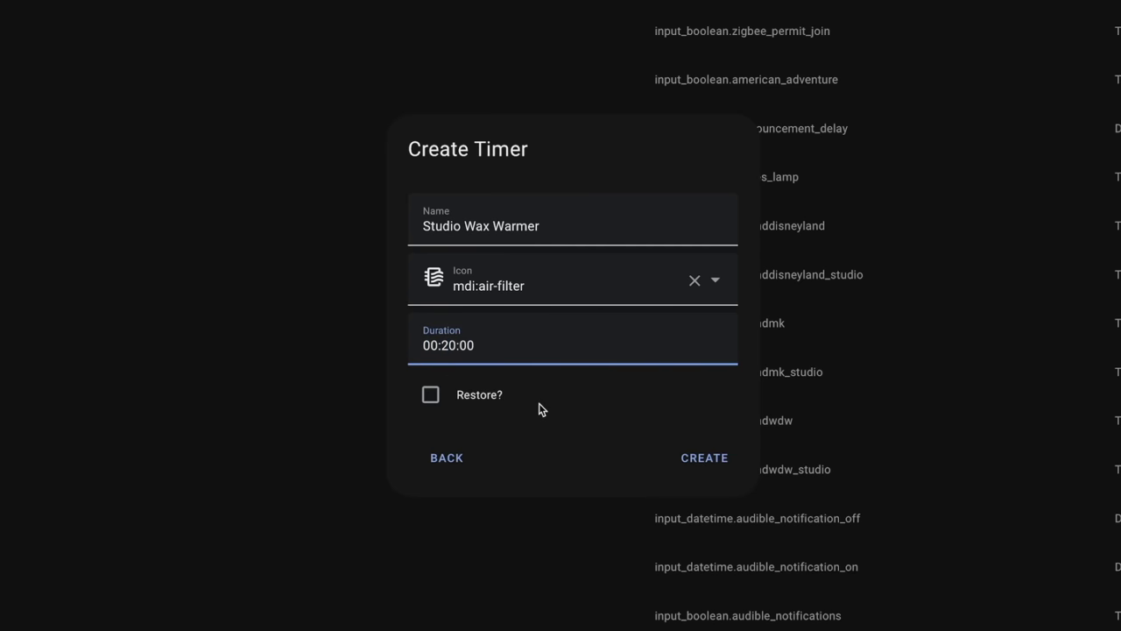
pyautogui.click(431, 399)
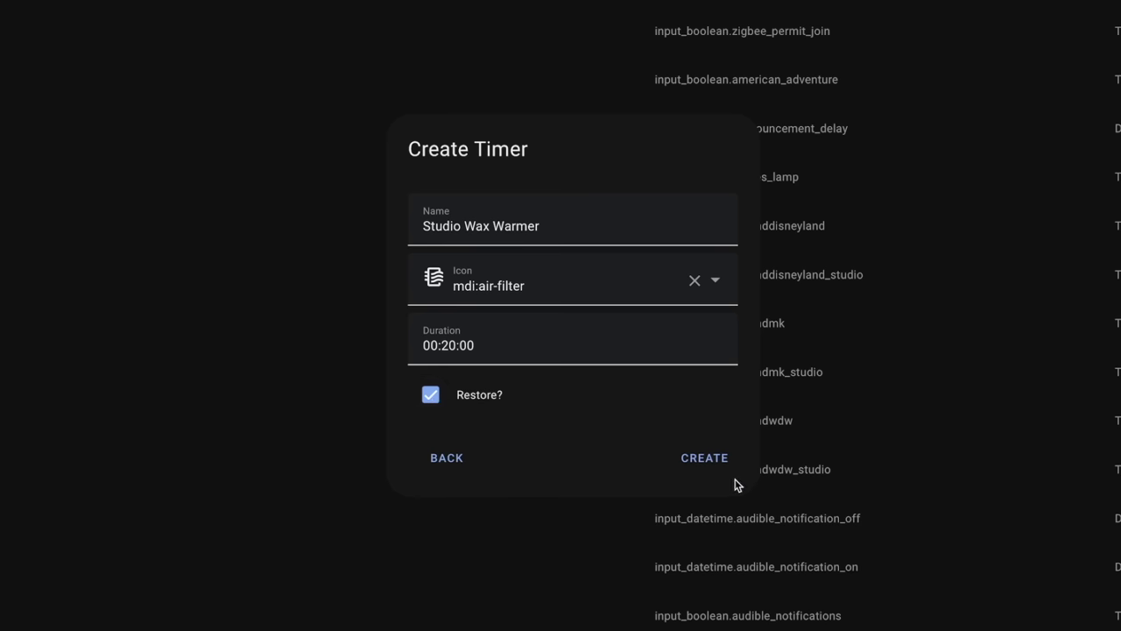
pyautogui.click(713, 464)
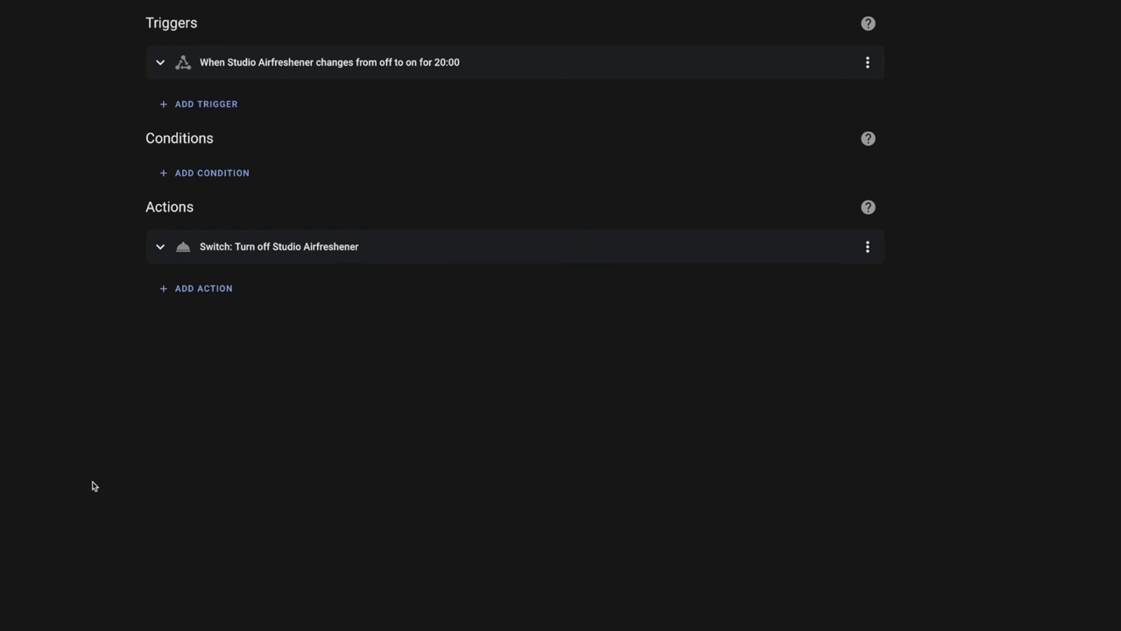
# Assign trigger ID wax_on to the Studio Airfreshener off-to-on trigger
pyautogui.click(161, 62)
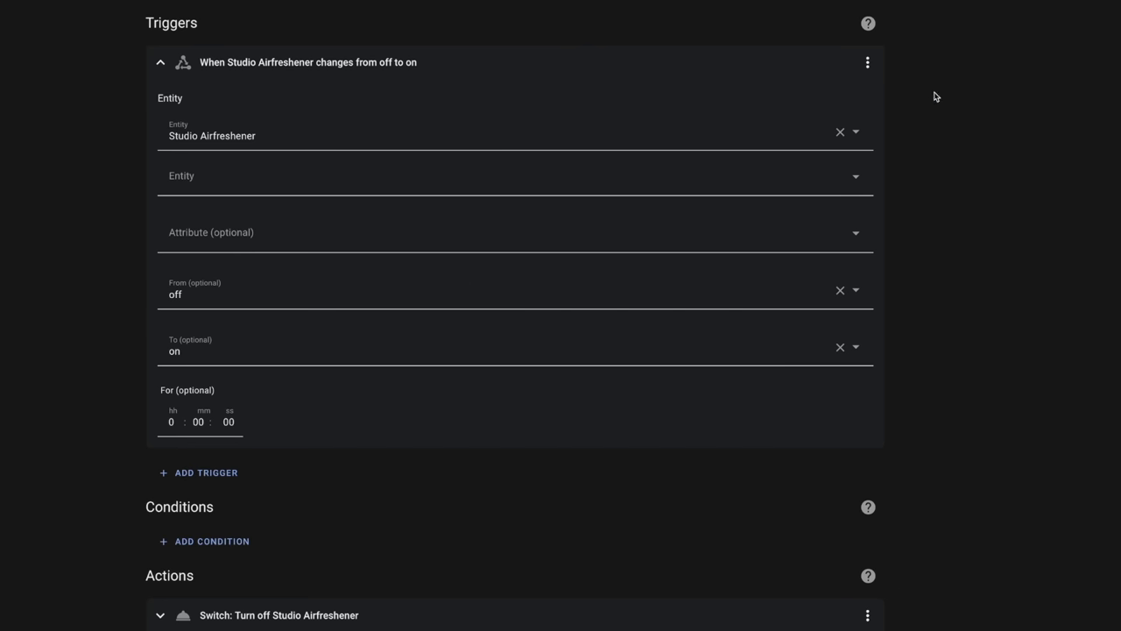
pyautogui.click(866, 63)
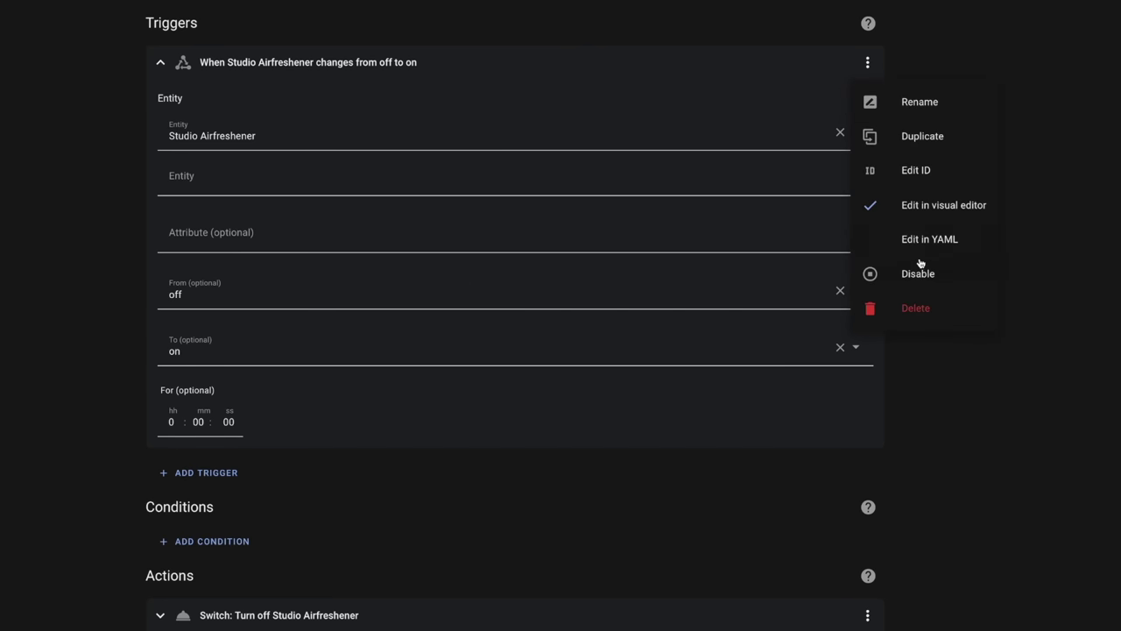
pyautogui.click(917, 175)
pyautogui.click(219, 114)
pyautogui.write('wax_on')
pyautogui.click(161, 64)
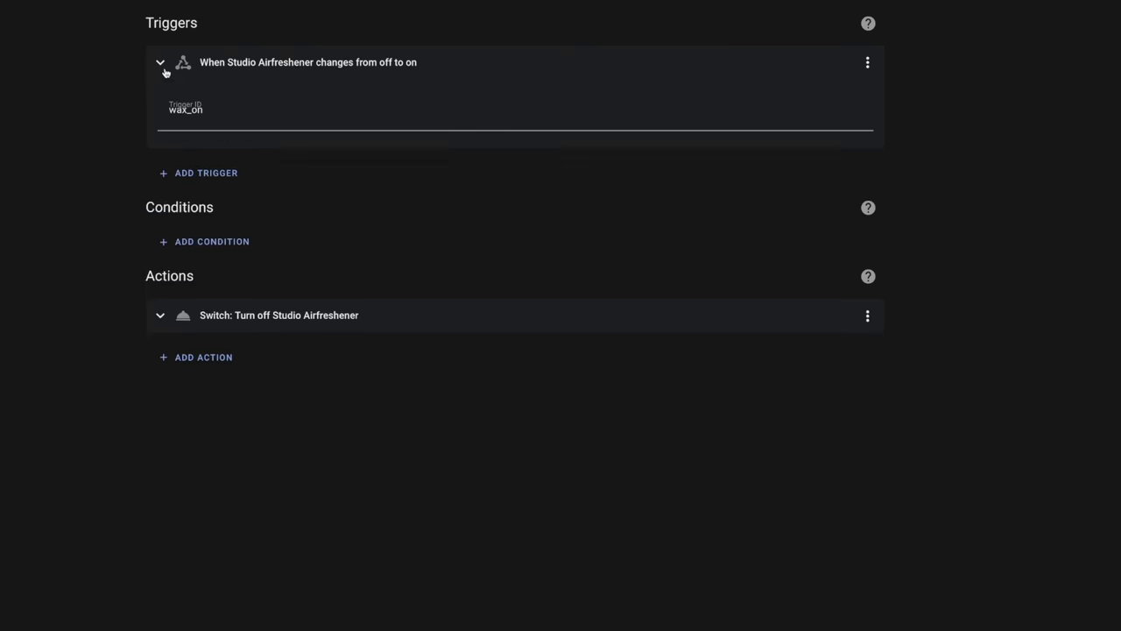
pyautogui.click(160, 248)
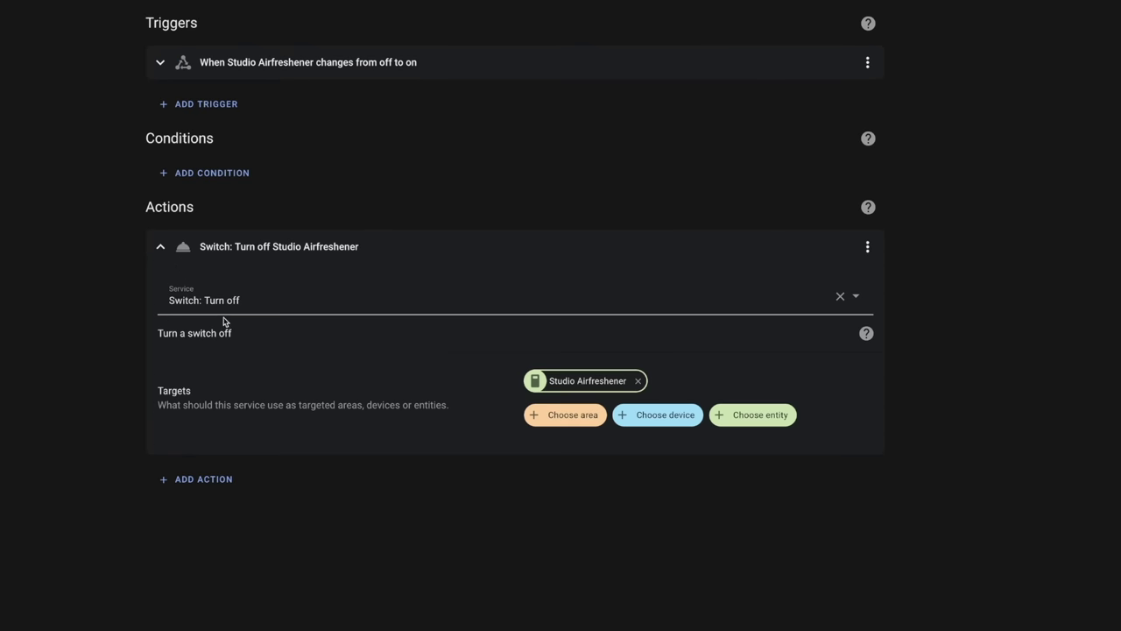
# Add a Choose action whose Option 1 runs when triggered by wax_on
pyautogui.click(215, 488)
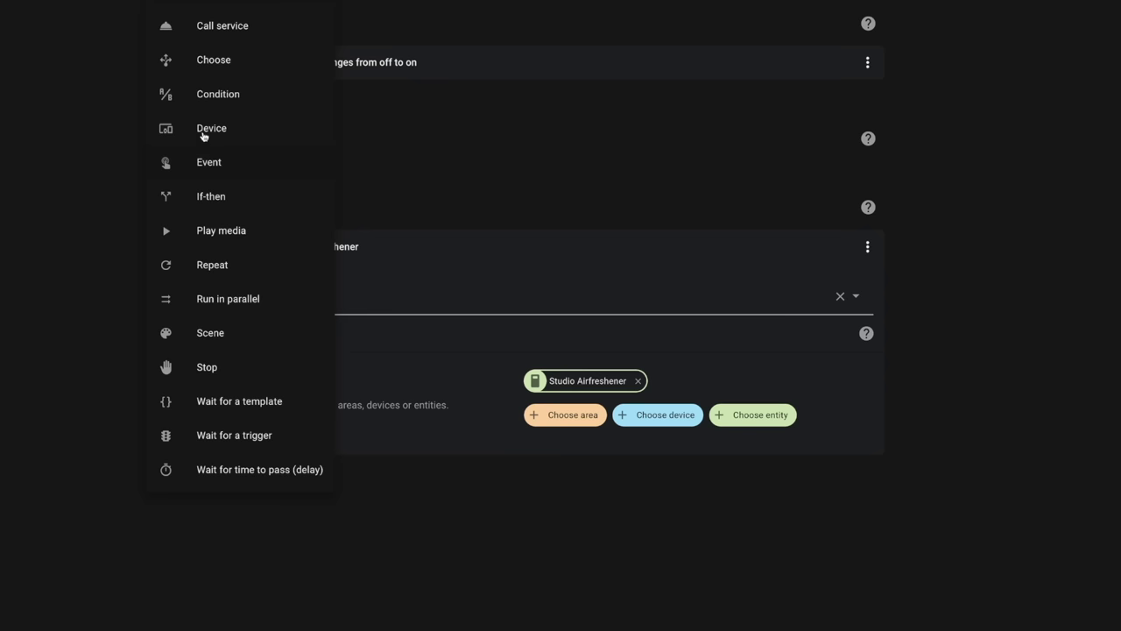
pyautogui.click(208, 63)
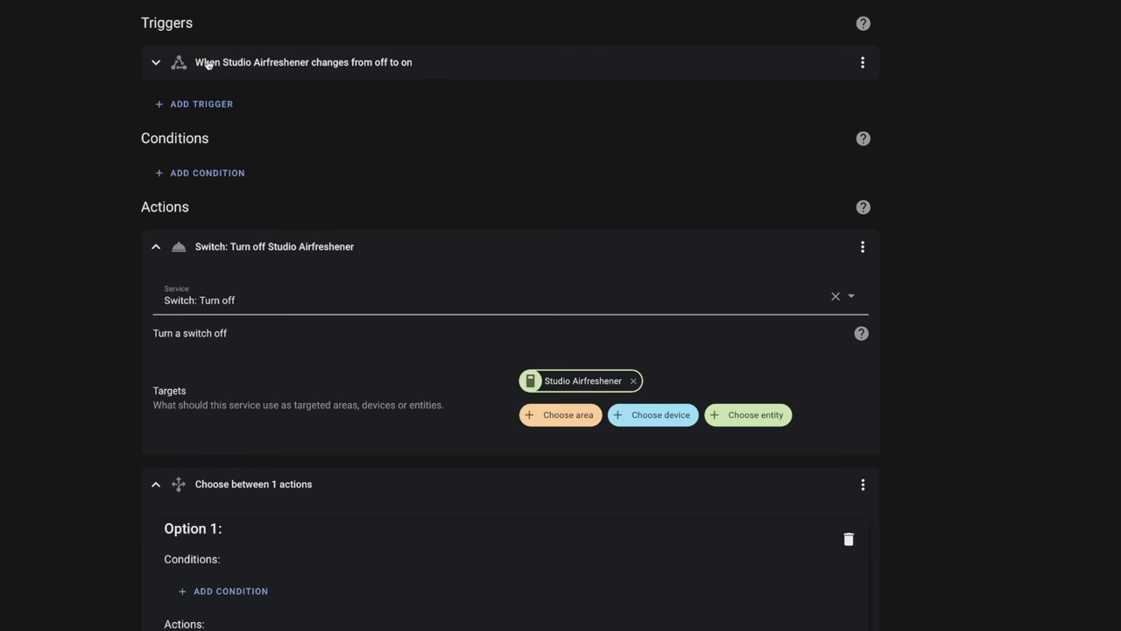
pyautogui.scroll(-1, 263, 500)
pyautogui.click(239, 569)
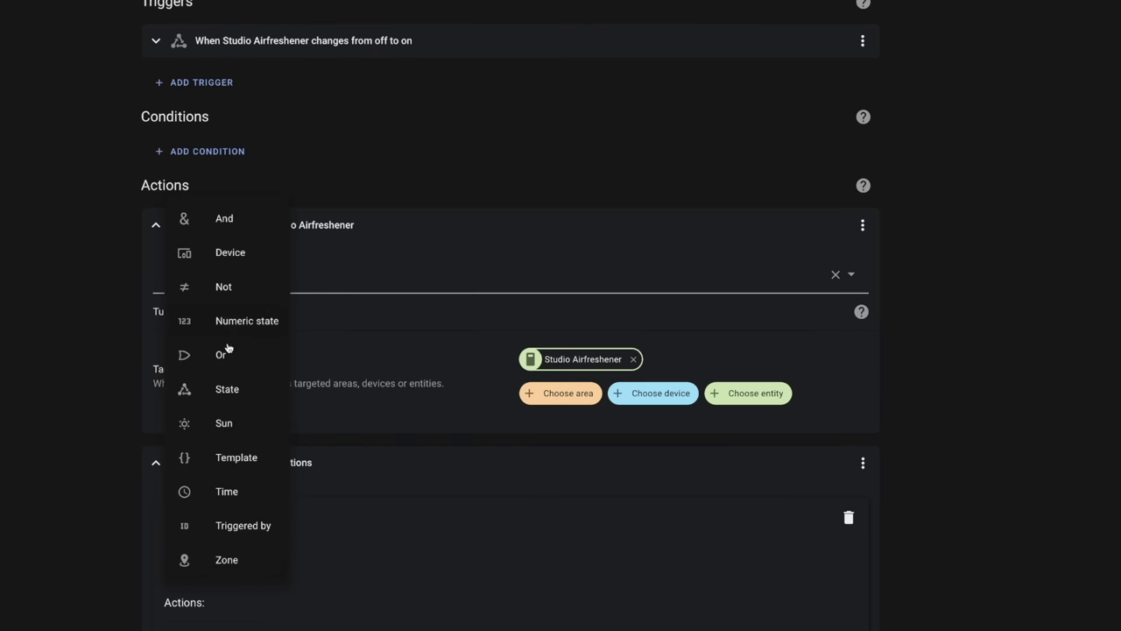
pyautogui.click(233, 527)
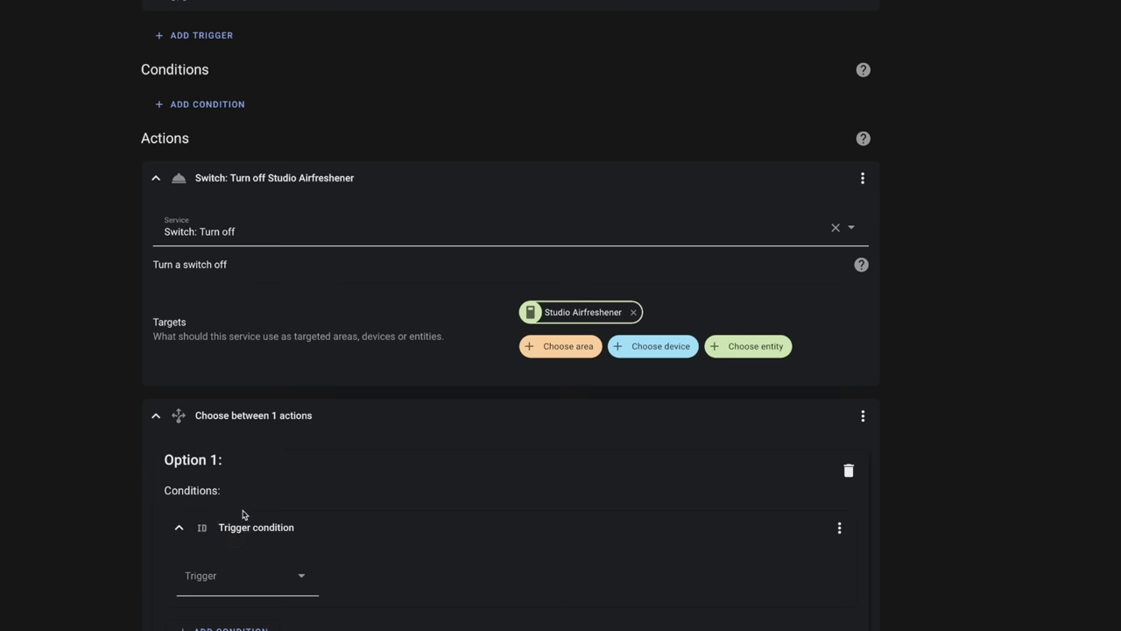
pyautogui.click(237, 578)
pyautogui.click(211, 620)
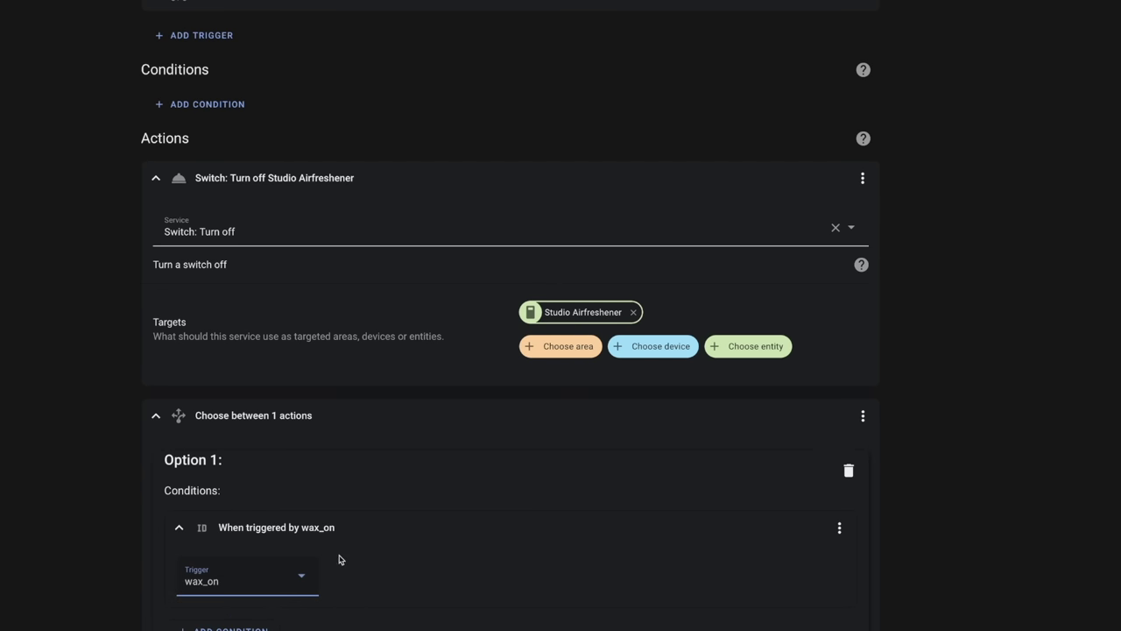
# Make Option 1 call Timer: Start on Studio Wax Warmer, and delete the old switch turn-off action
pyautogui.scroll(-3, 332, 570)
pyautogui.click(184, 444)
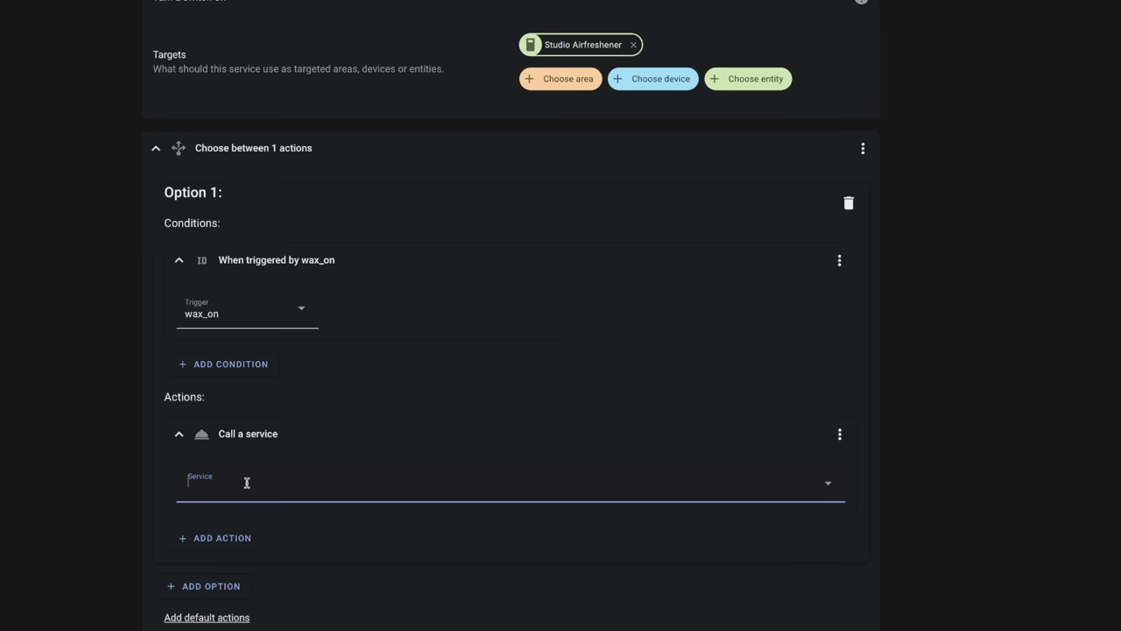
pyautogui.write('timer.')
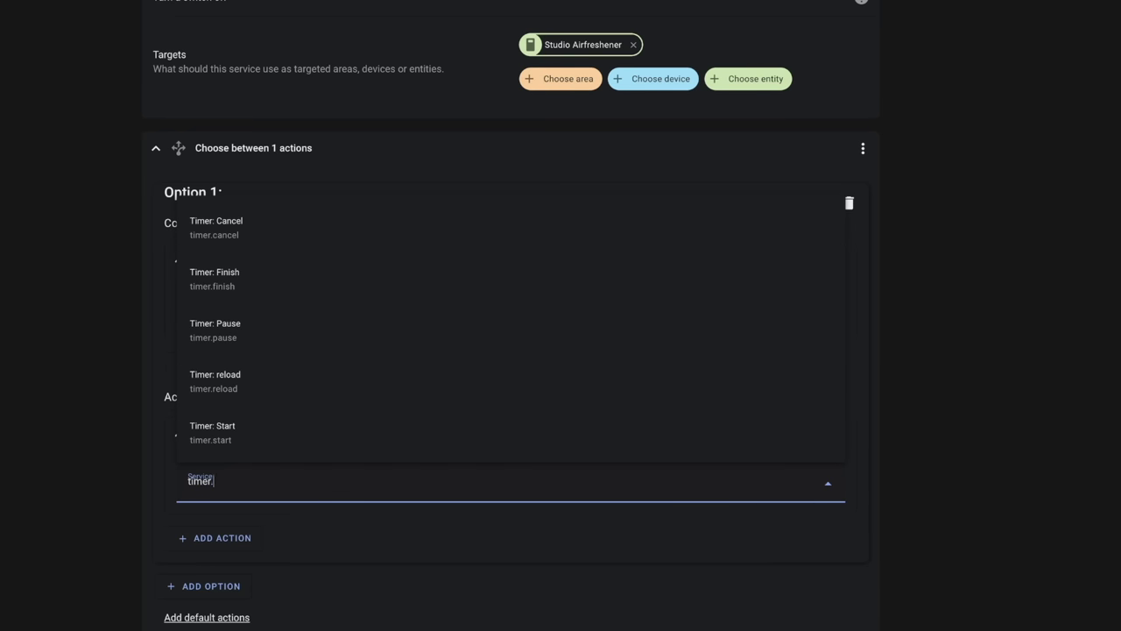
pyautogui.click(250, 445)
pyautogui.click(752, 502)
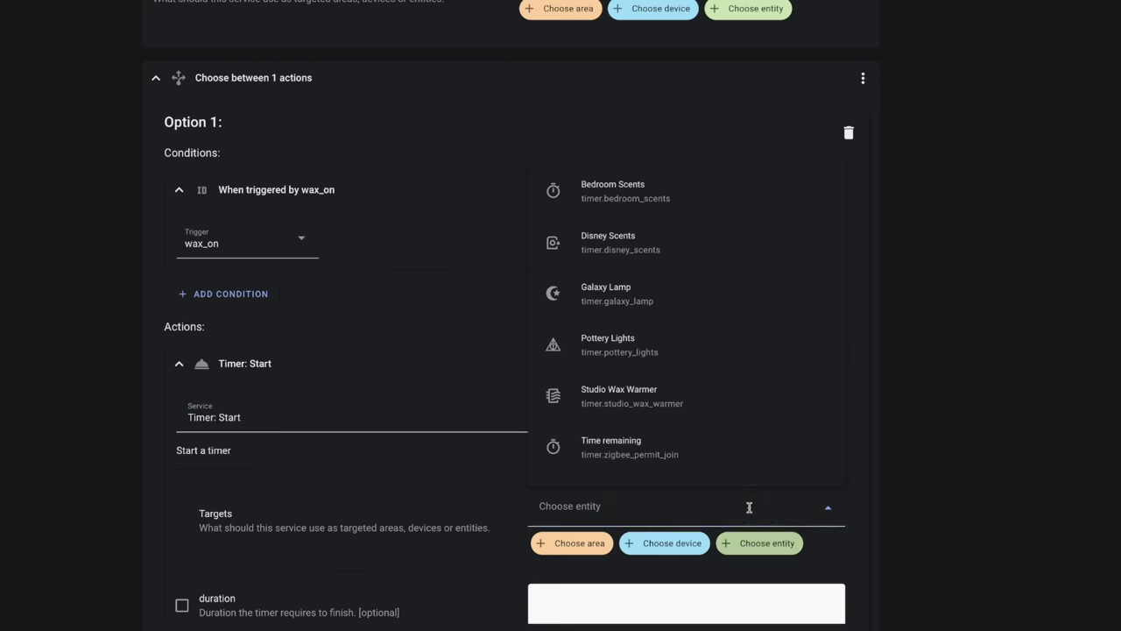
pyautogui.click(625, 406)
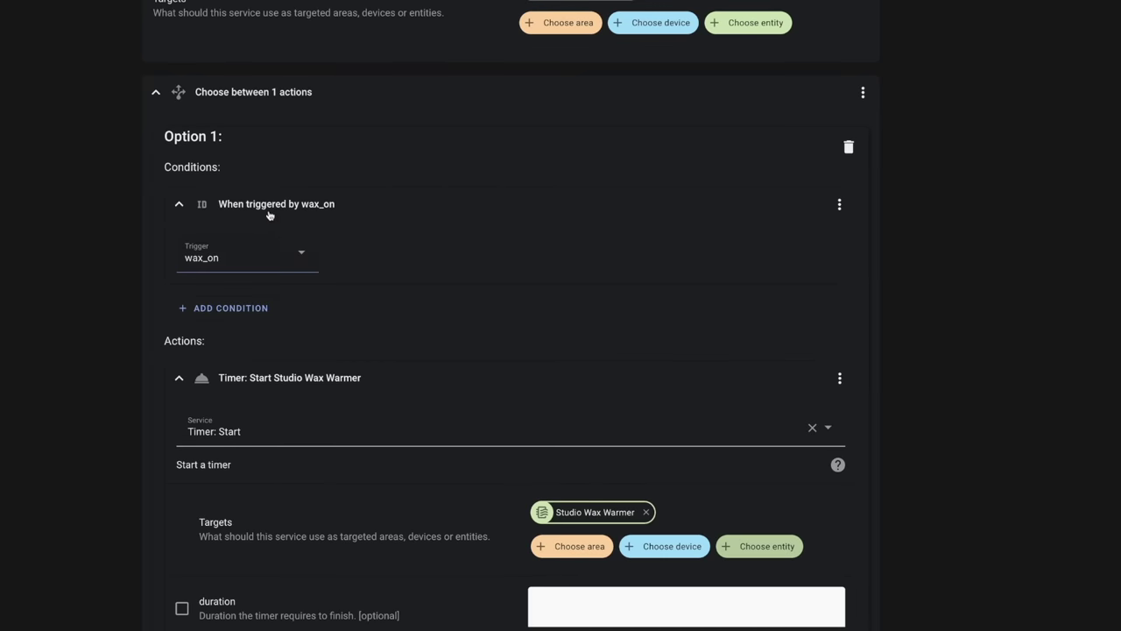
pyautogui.click(157, 94)
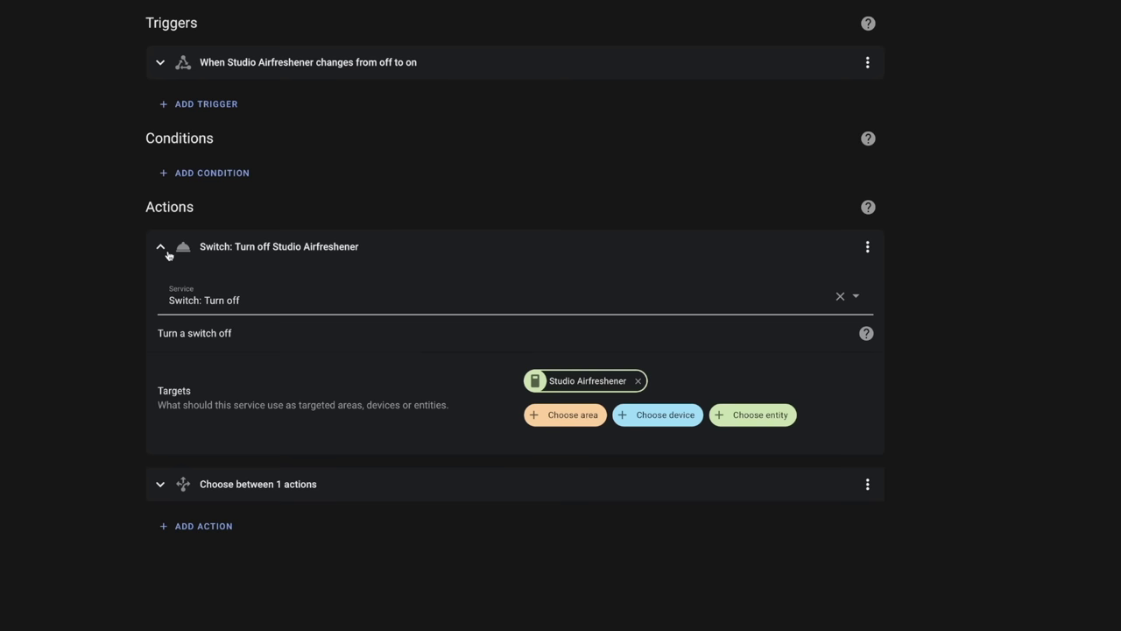
pyautogui.click(866, 246)
pyautogui.click(516, 414)
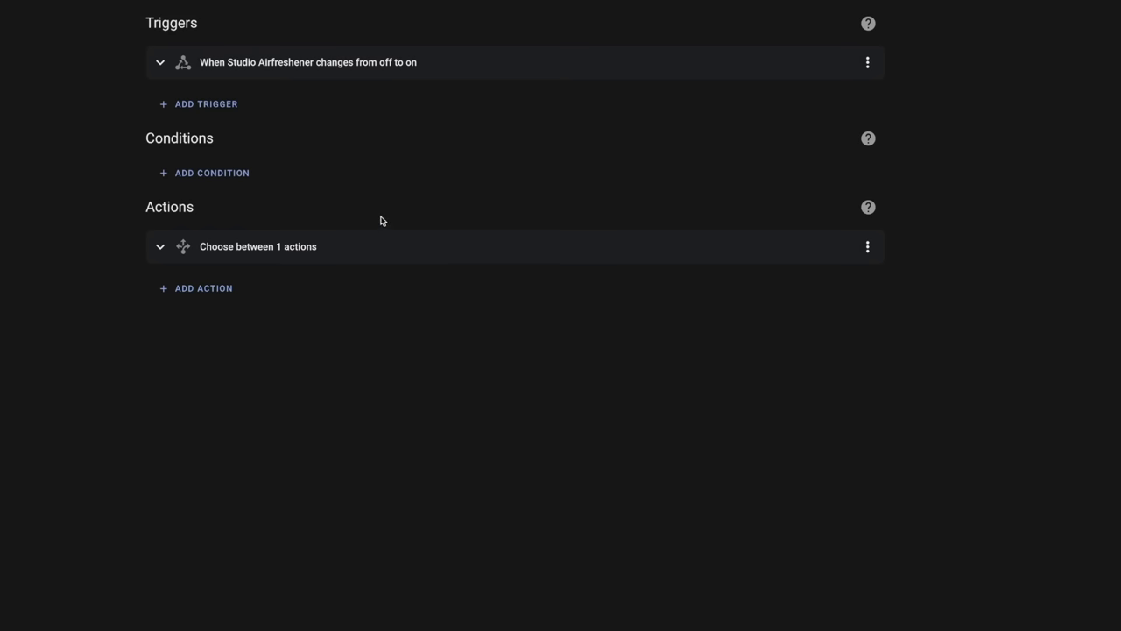
# Add an Event trigger for timer.finished with event data entity_id: timer.studio_wax_warmer
pyautogui.click(217, 105)
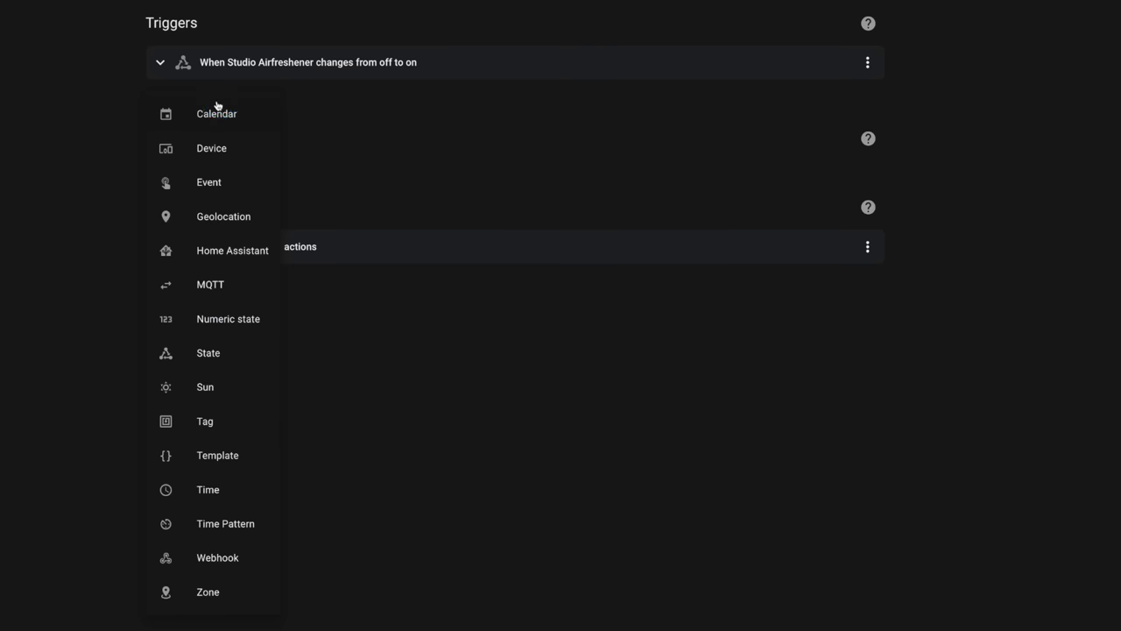
pyautogui.click(211, 186)
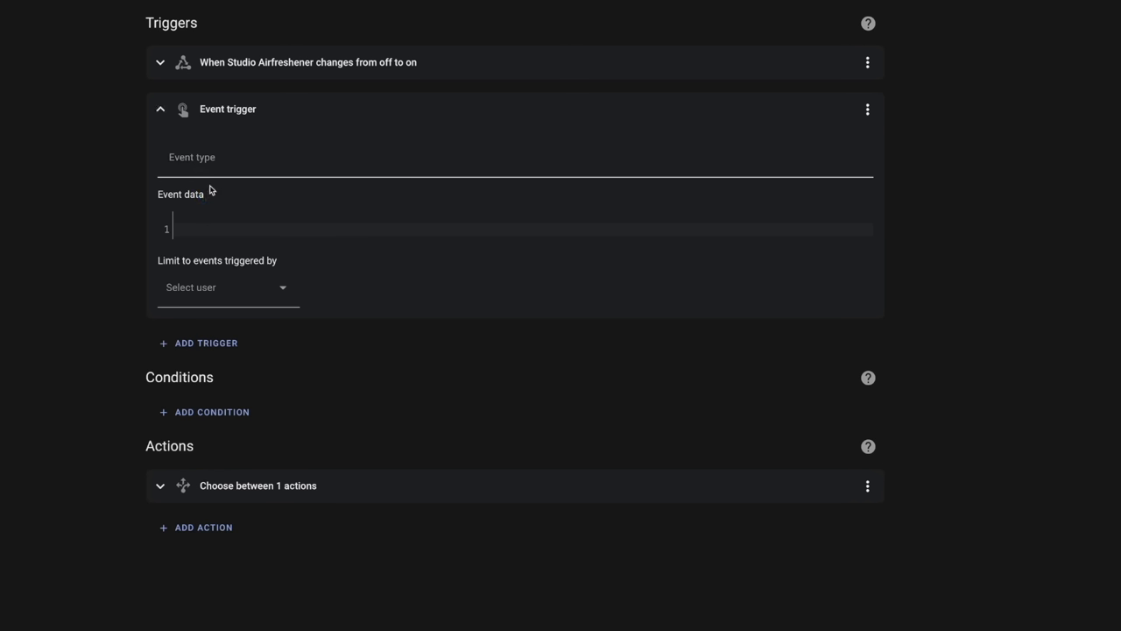
pyautogui.click(221, 159)
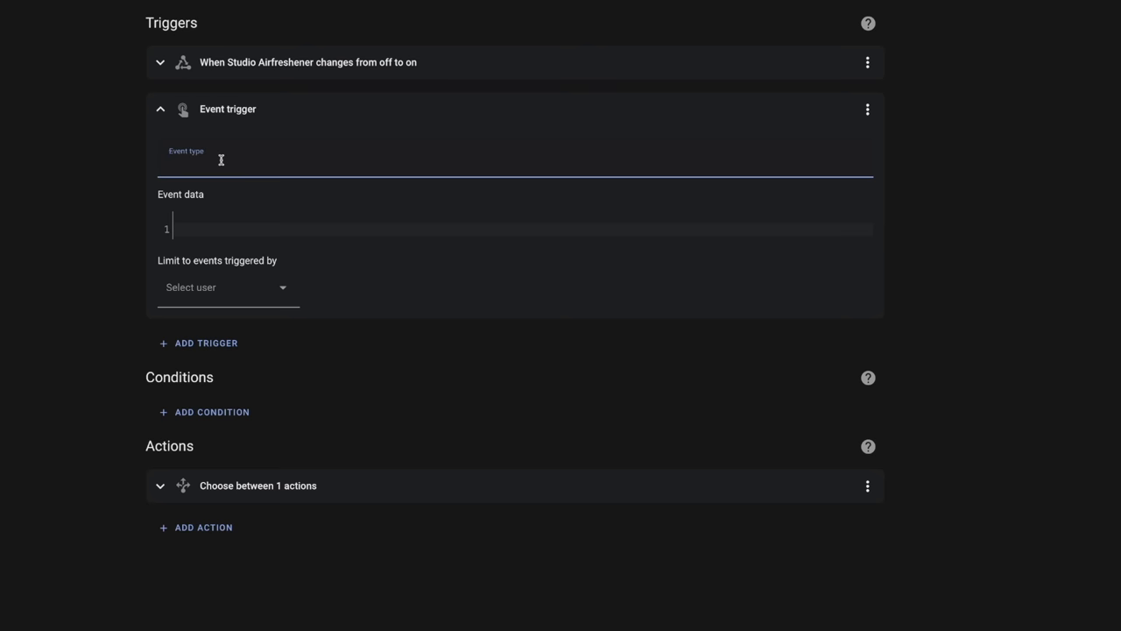
pyautogui.write('timer.finished')
pyautogui.click(225, 232)
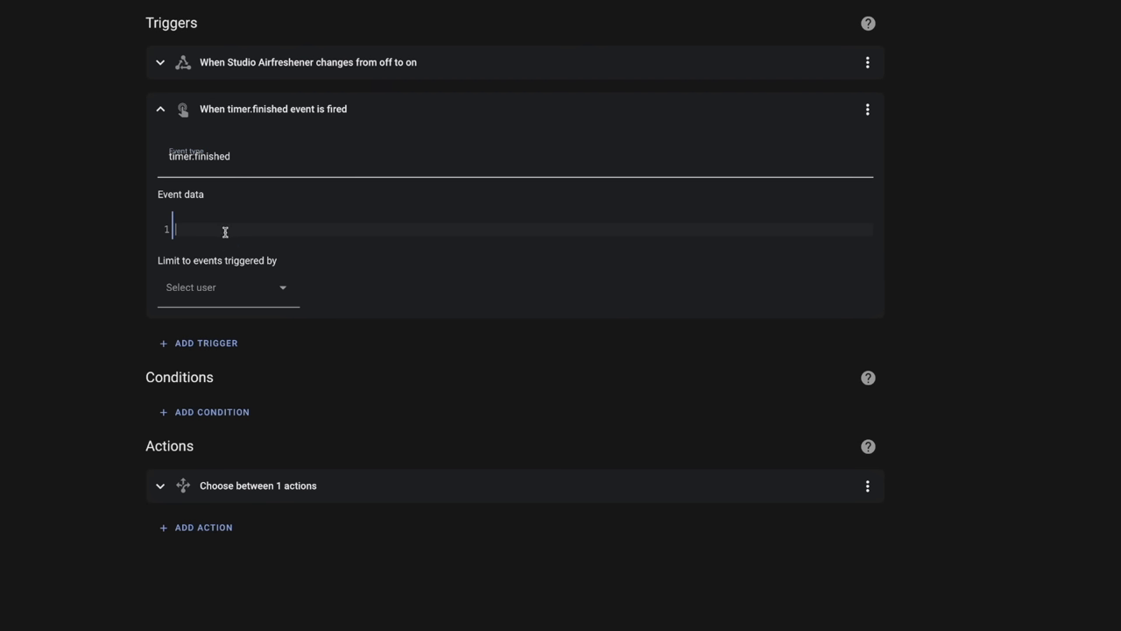
pyautogui.write('entity_id: timer.')
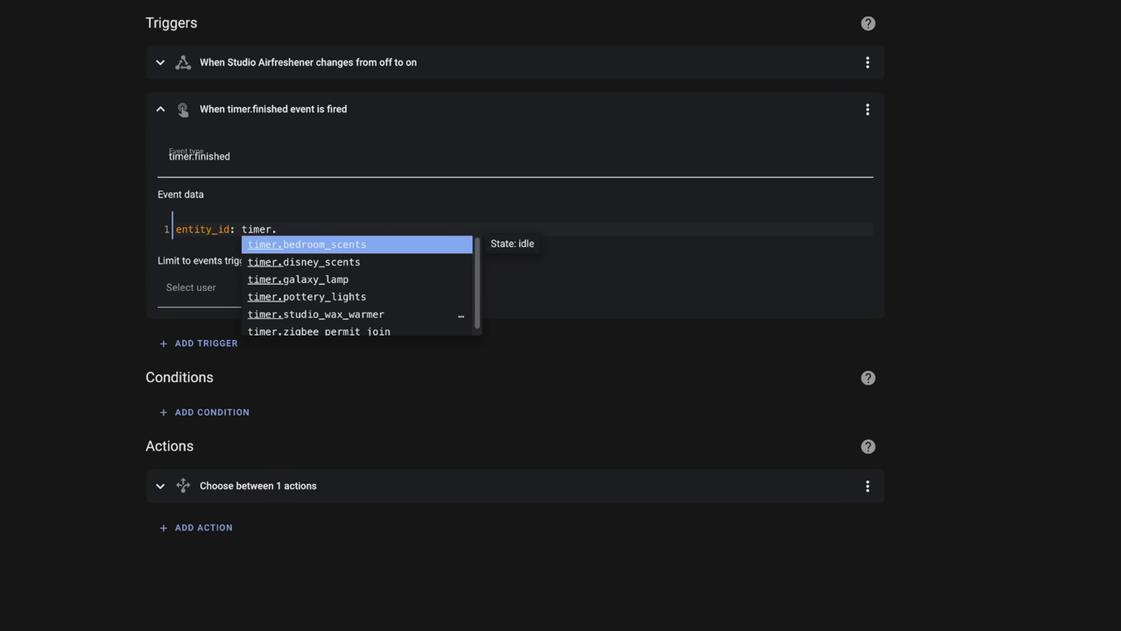
pyautogui.press('Down')
pyautogui.press('Down')
pyautogui.press('Down')
pyautogui.press('Down')
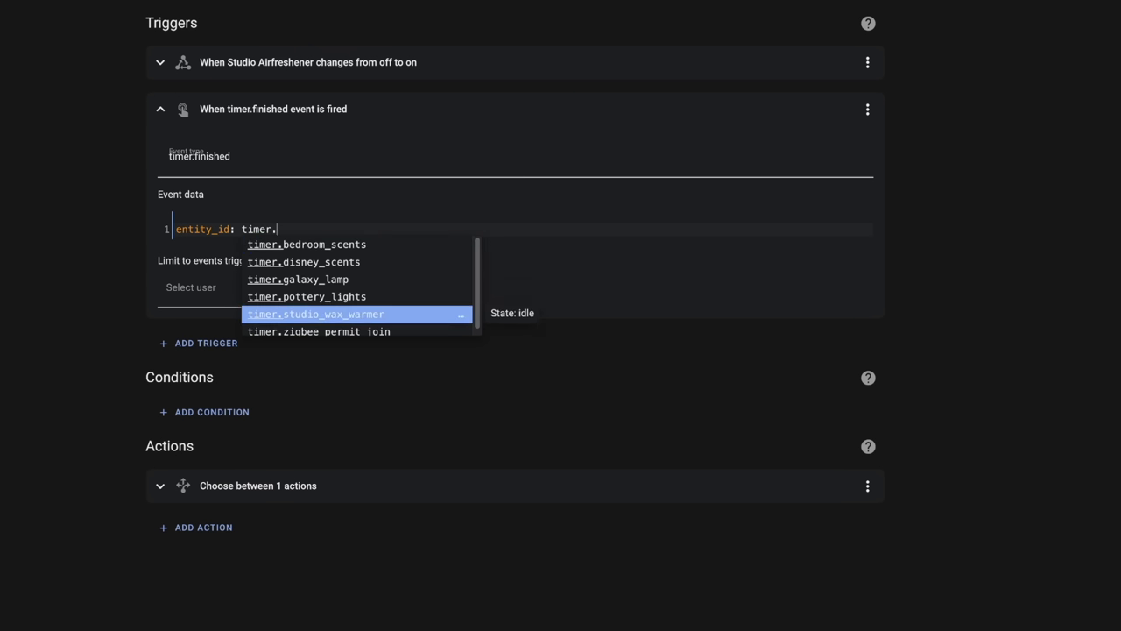
pyautogui.press('Return')
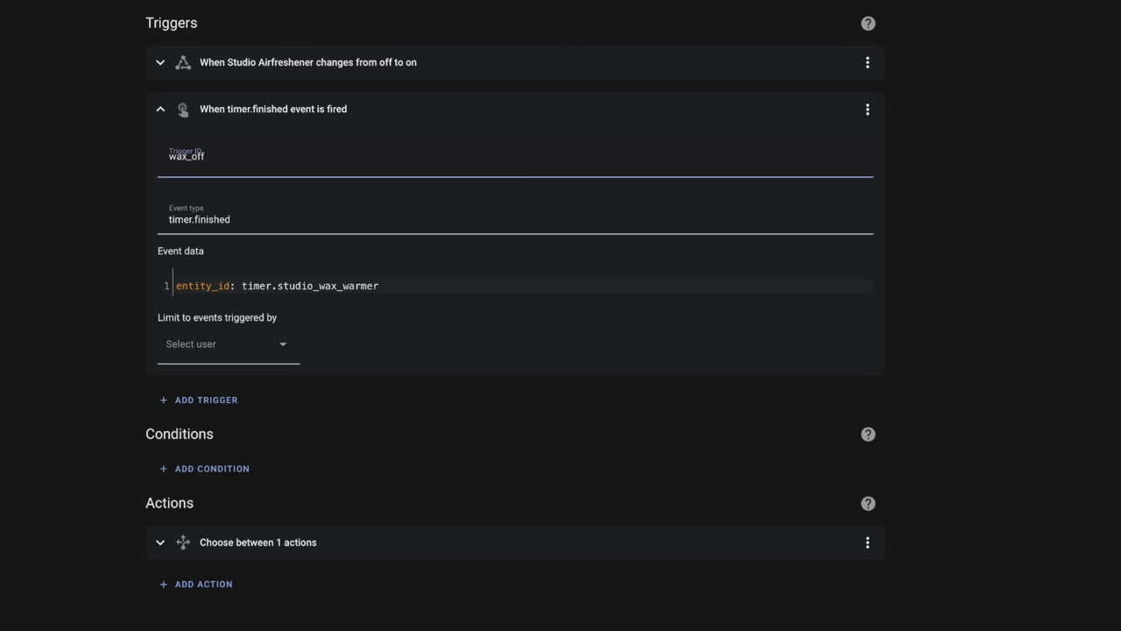
pyautogui.click(160, 108)
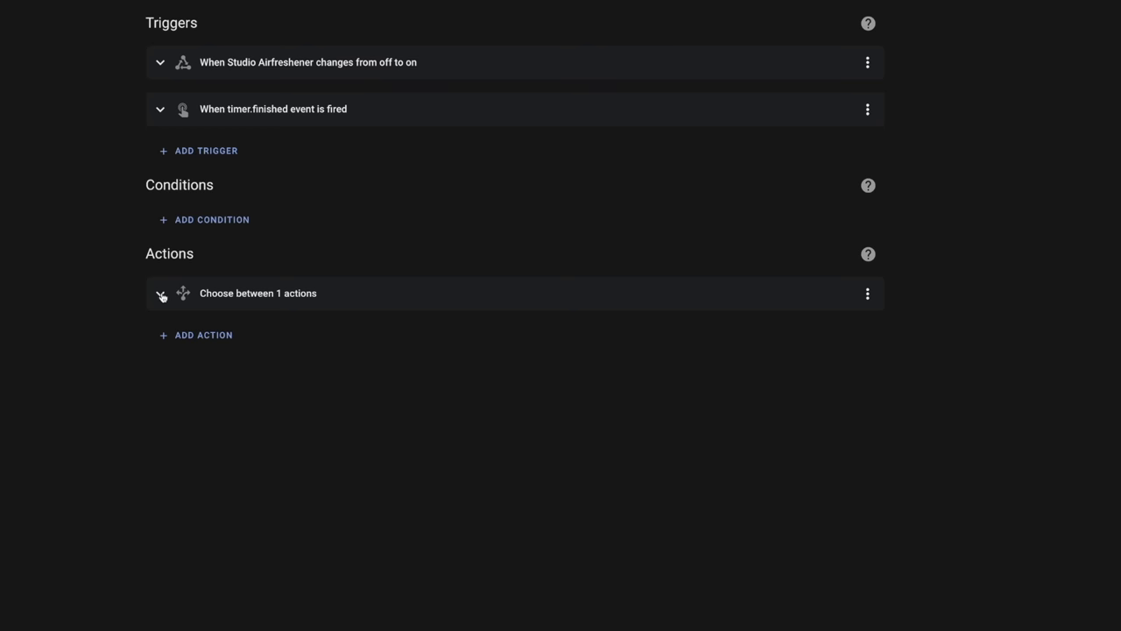
# Add Option 2 to the Choose action with a Triggered by wax_off condition
pyautogui.click(161, 294)
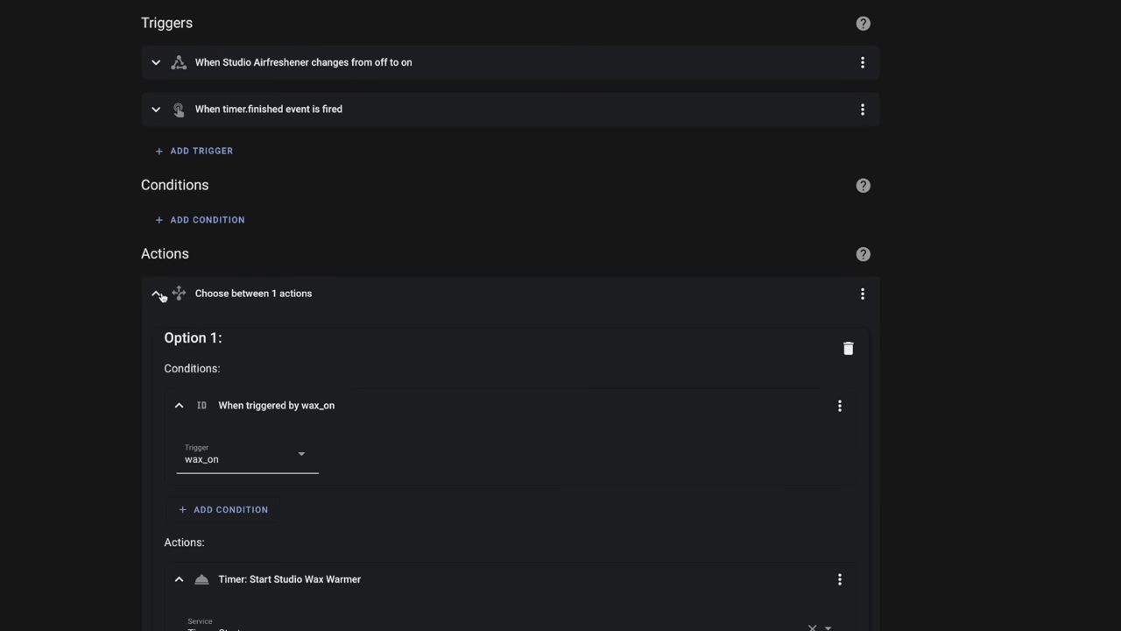
pyautogui.scroll(-5, 280, 351)
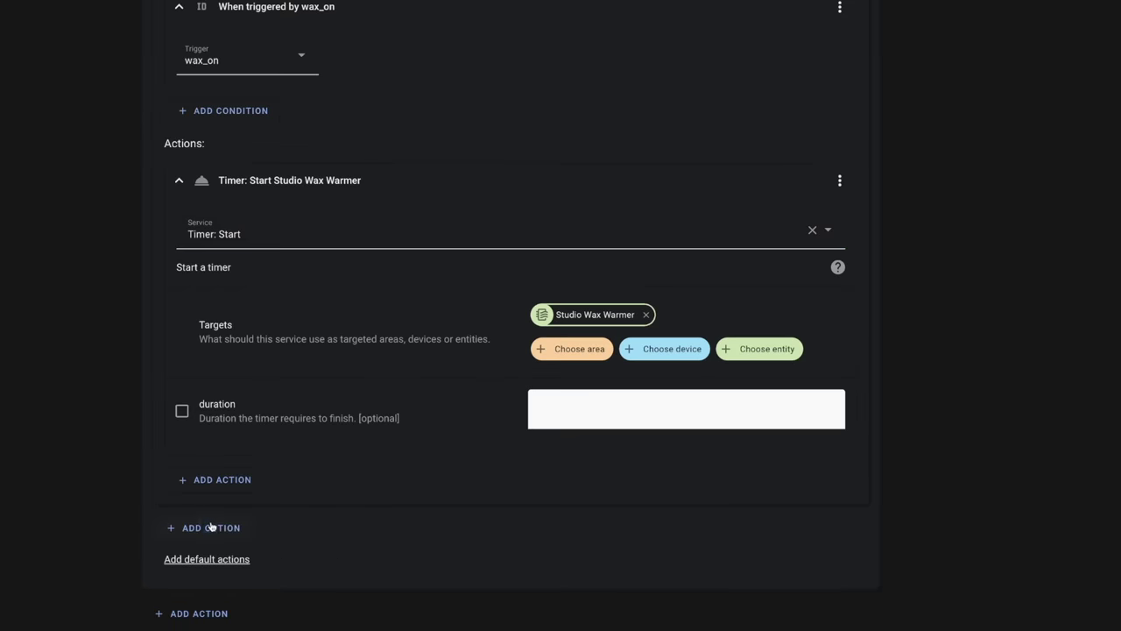
pyautogui.click(210, 528)
pyautogui.click(238, 421)
pyautogui.click(240, 380)
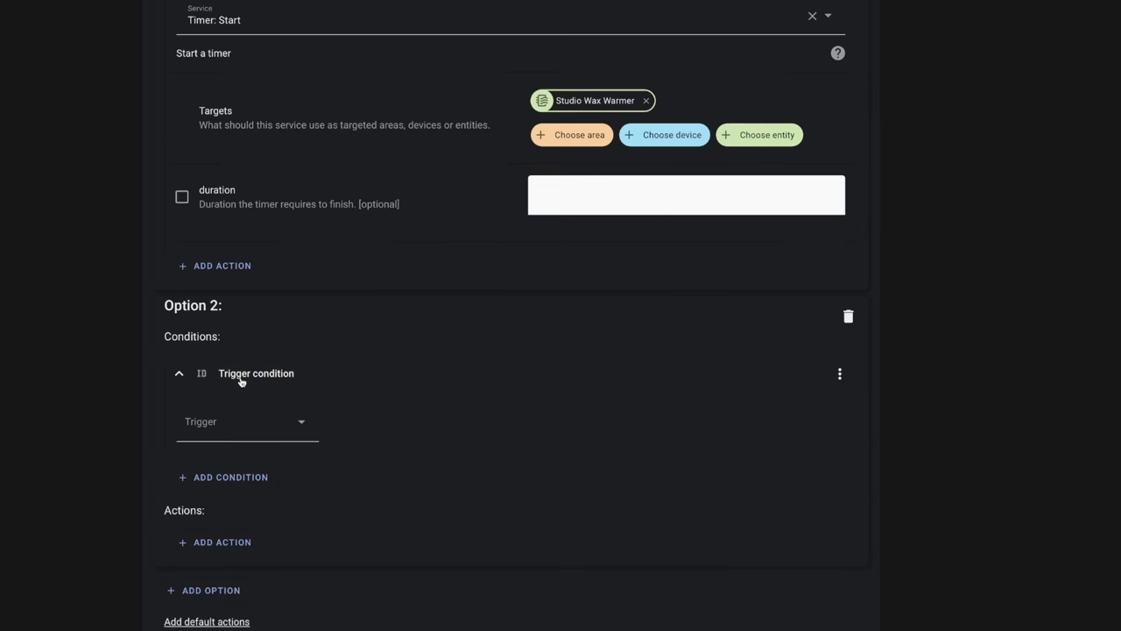
pyautogui.click(234, 370)
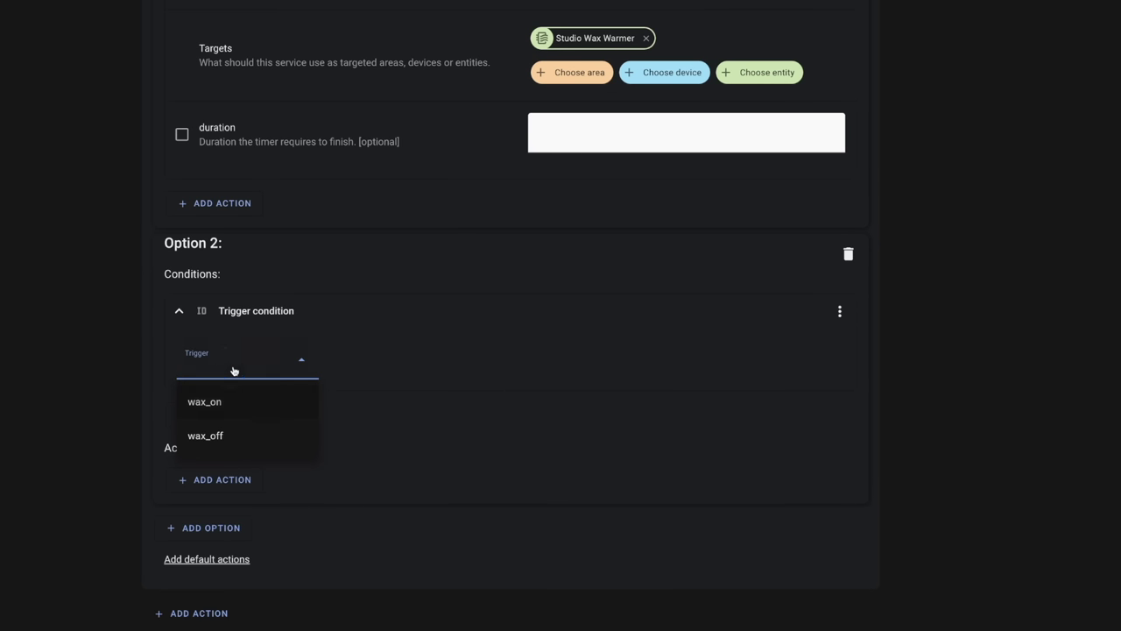
pyautogui.click(218, 442)
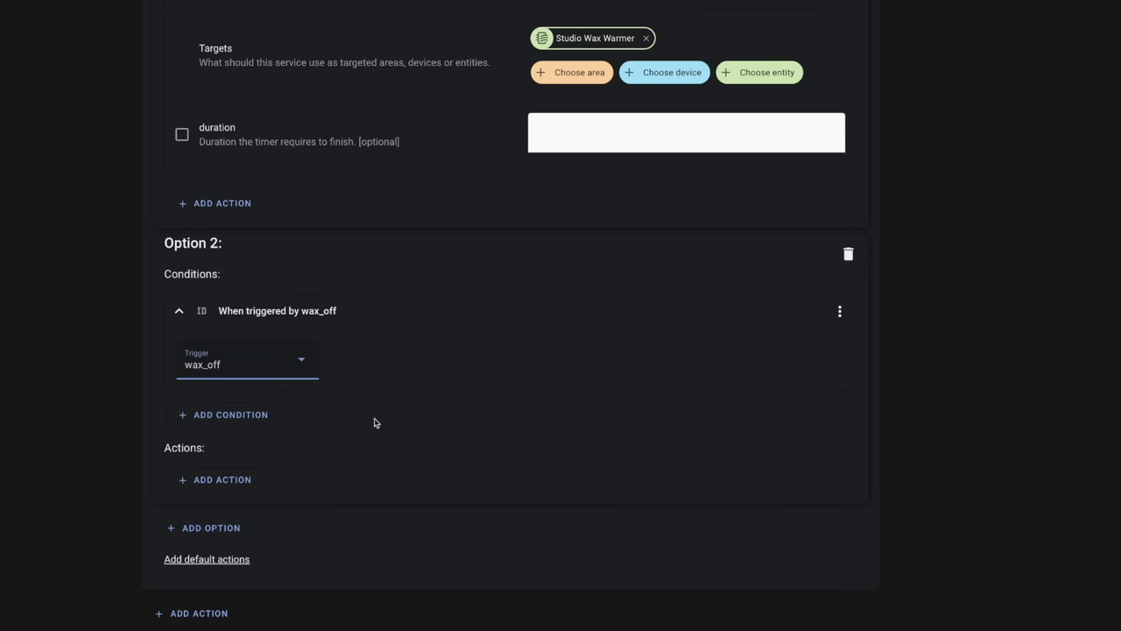
# Give Option 2 a Switch: Turn off service call targeting Studio Airfreshener
pyautogui.click(218, 480)
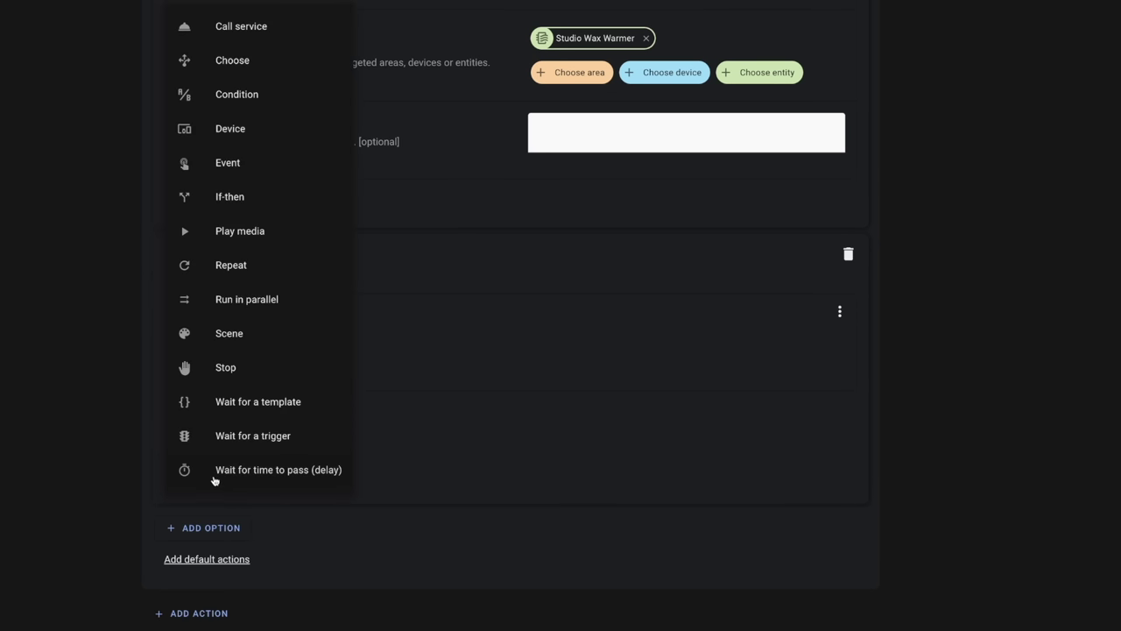
pyautogui.click(235, 27)
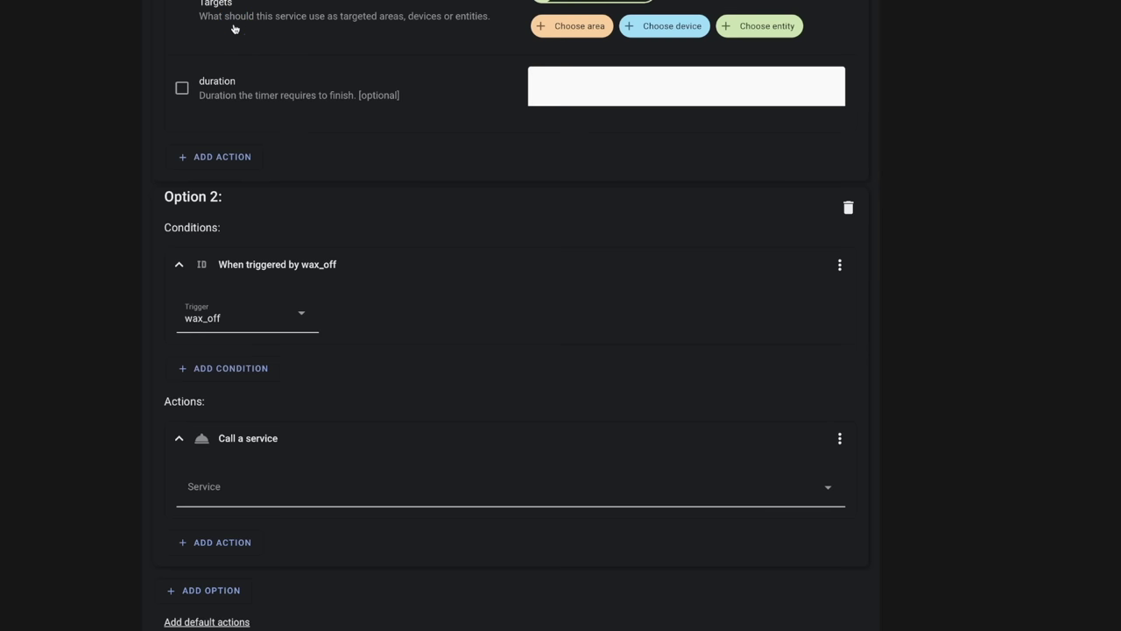
pyautogui.click(218, 482)
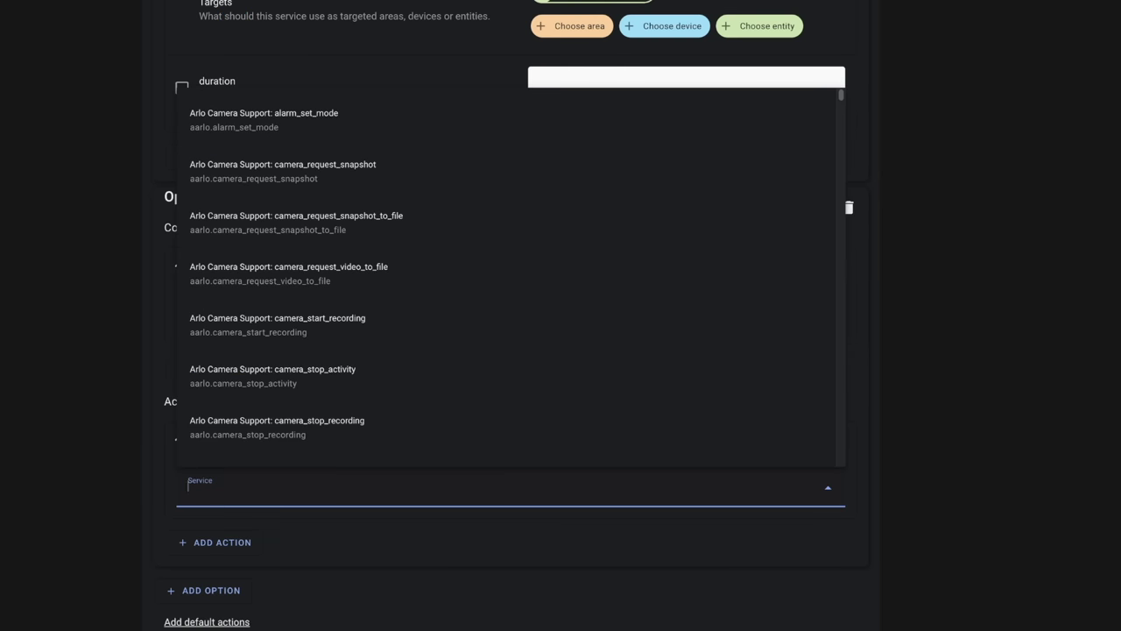
pyautogui.write('switch')
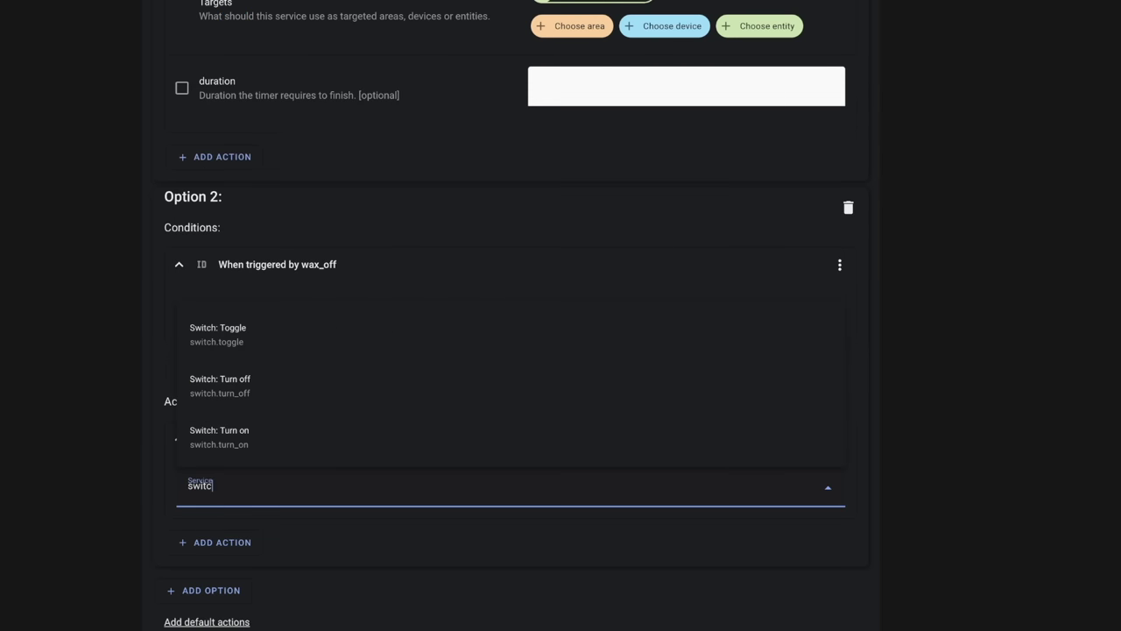
pyautogui.click(234, 381)
pyautogui.scroll(-2, 481, 455)
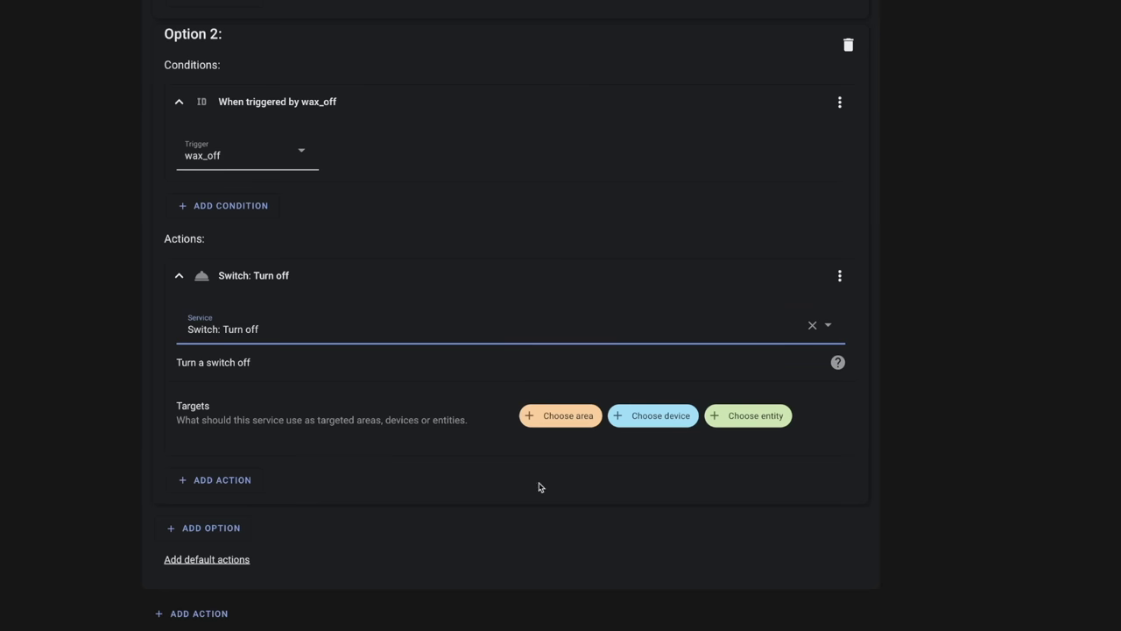
pyautogui.click(746, 418)
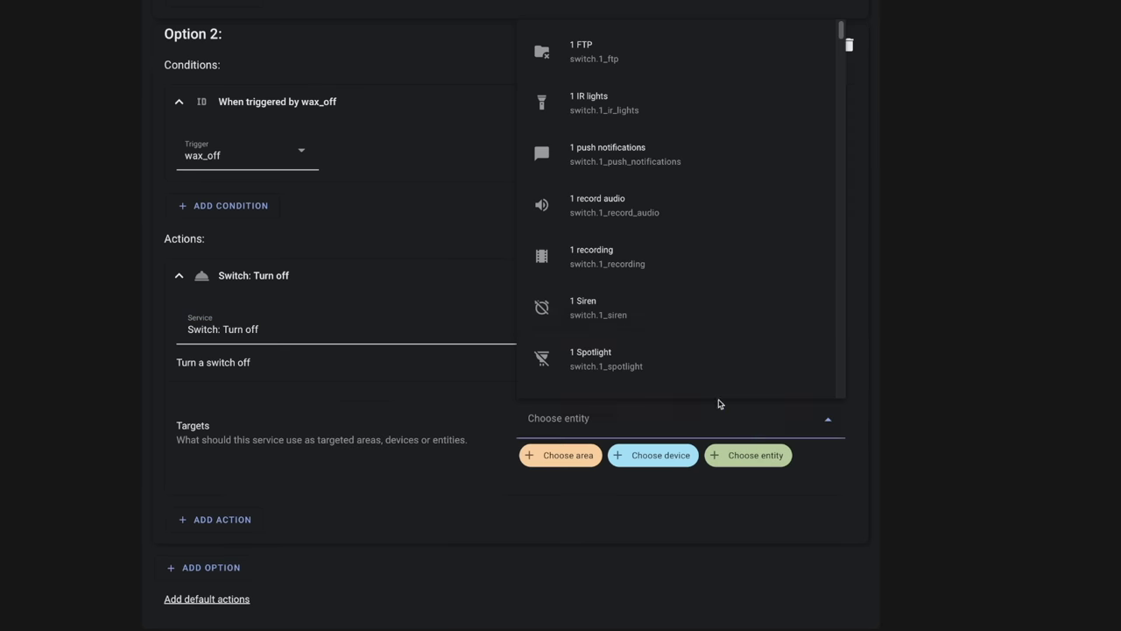
pyautogui.click(572, 419)
pyautogui.write('studio')
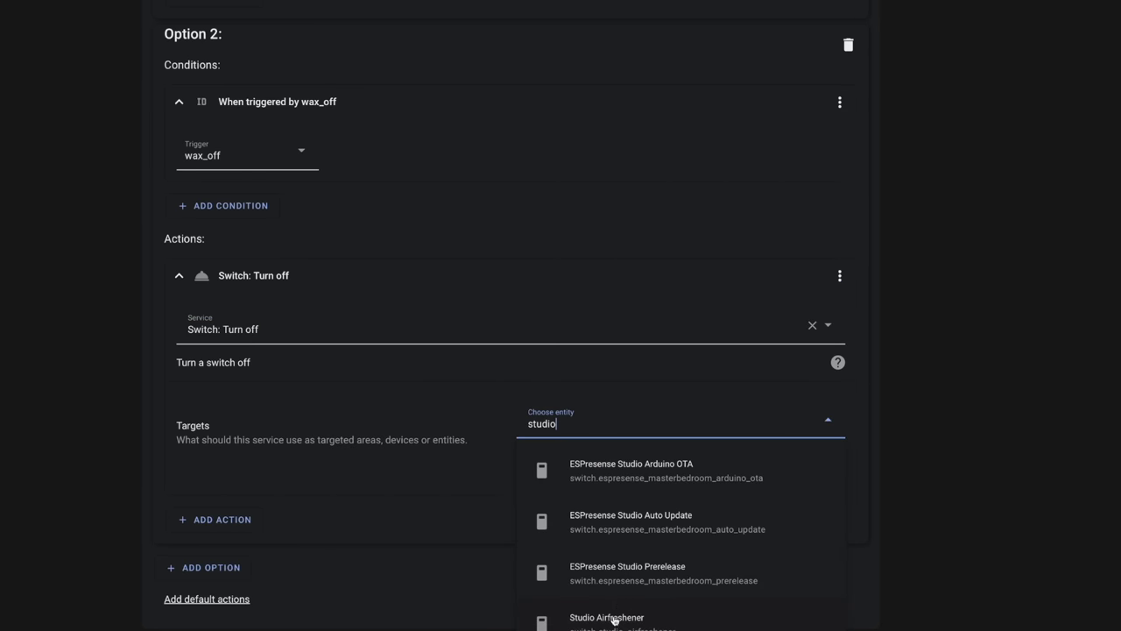
pyautogui.click(614, 618)
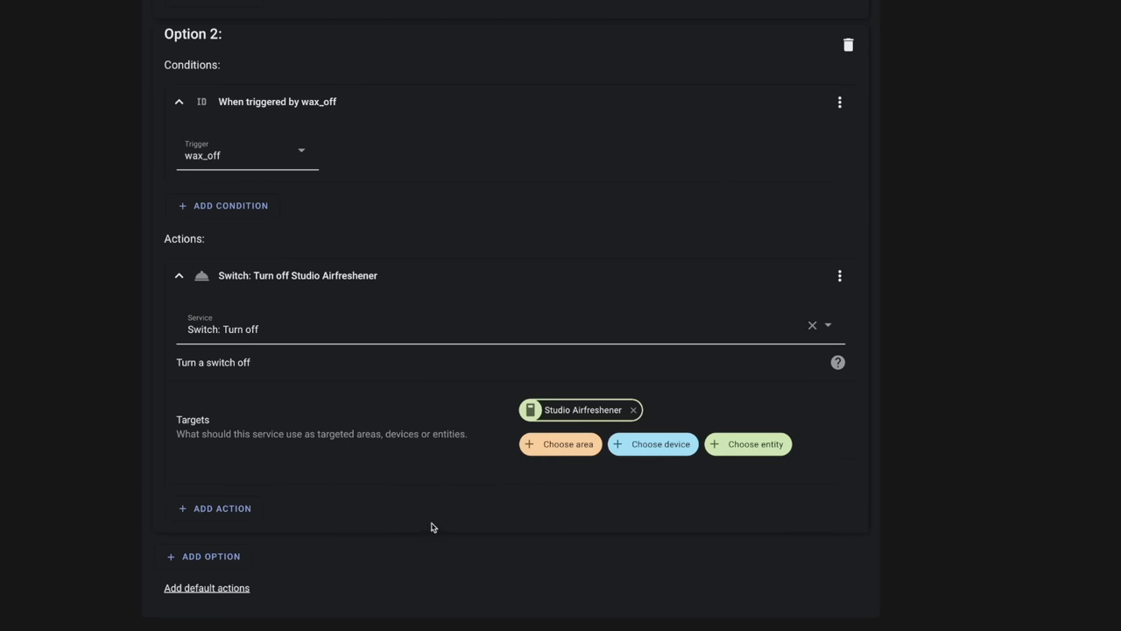
pyautogui.scroll(10, 438, 525)
pyautogui.click(167, 298)
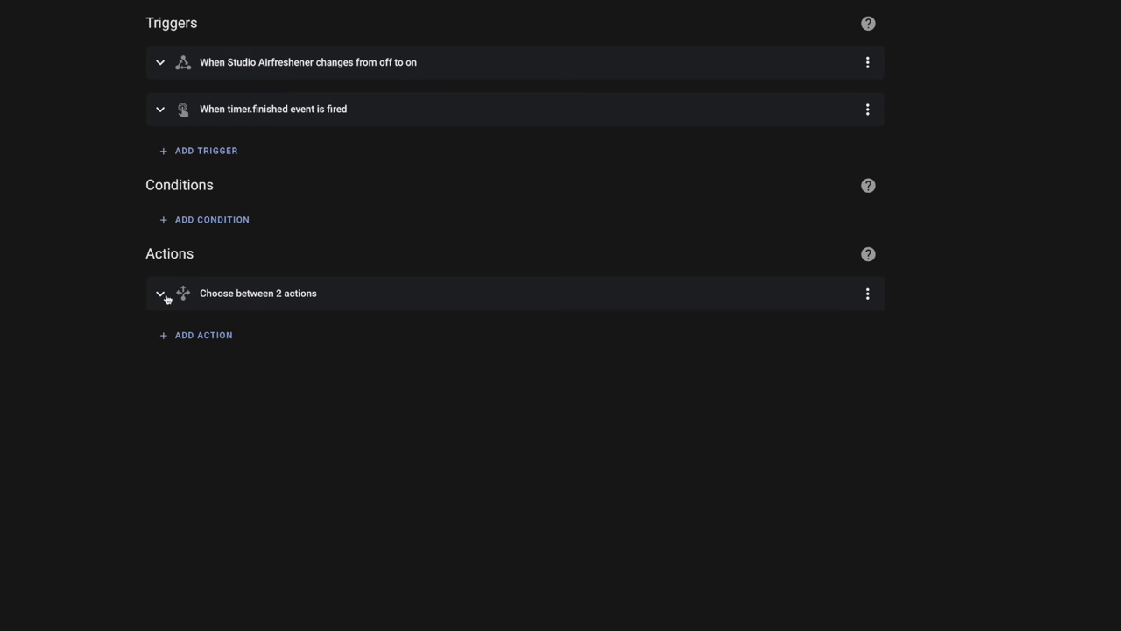